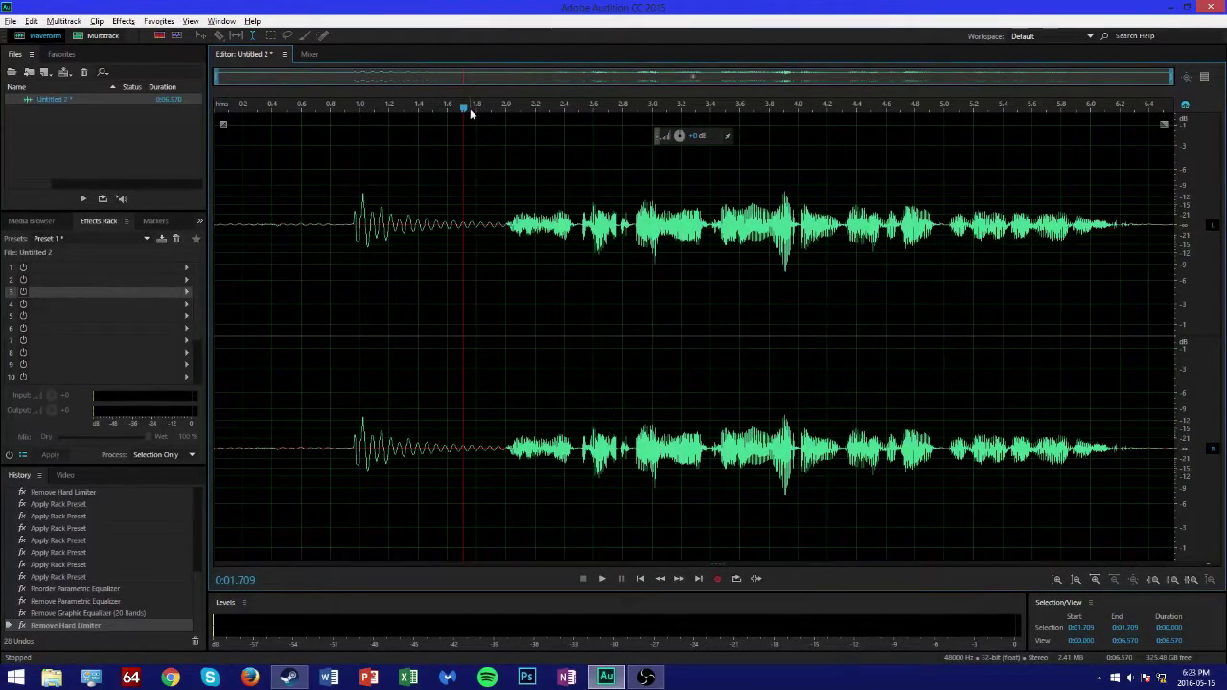
- Reset the effects rack to (Default) and add a Parametric Equalizer to slot 1
{"action": "key", "text": "space"}
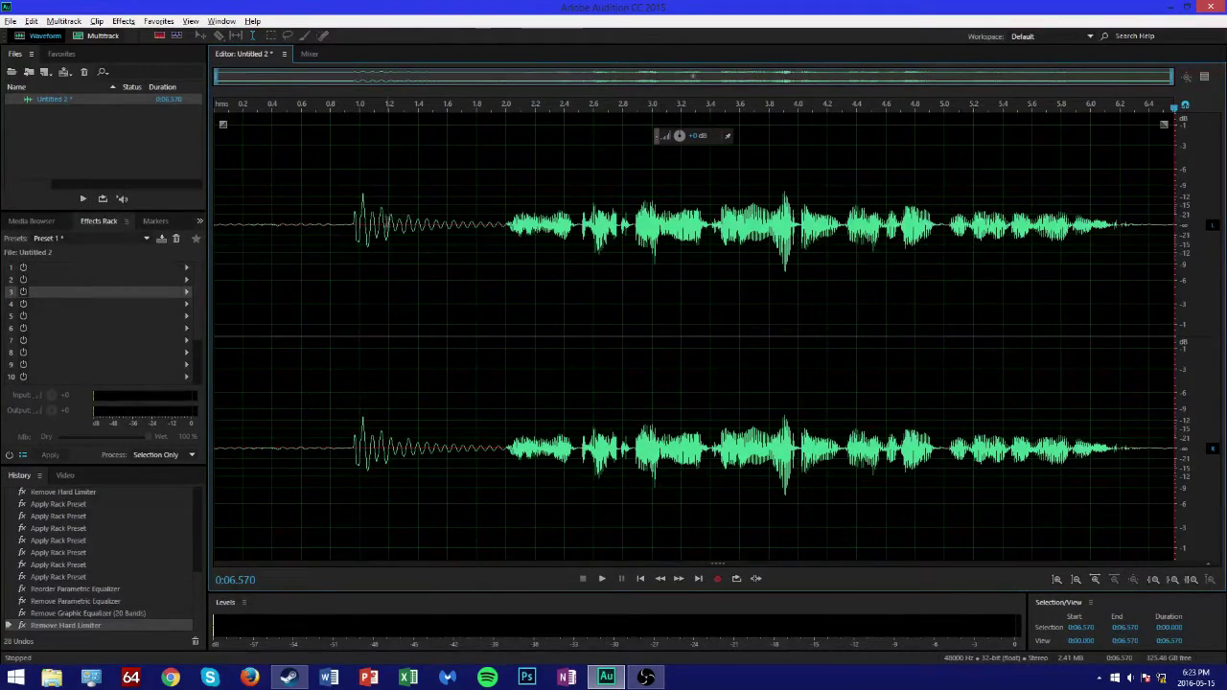
{"action": "left_click", "coordinate": [187, 268]}
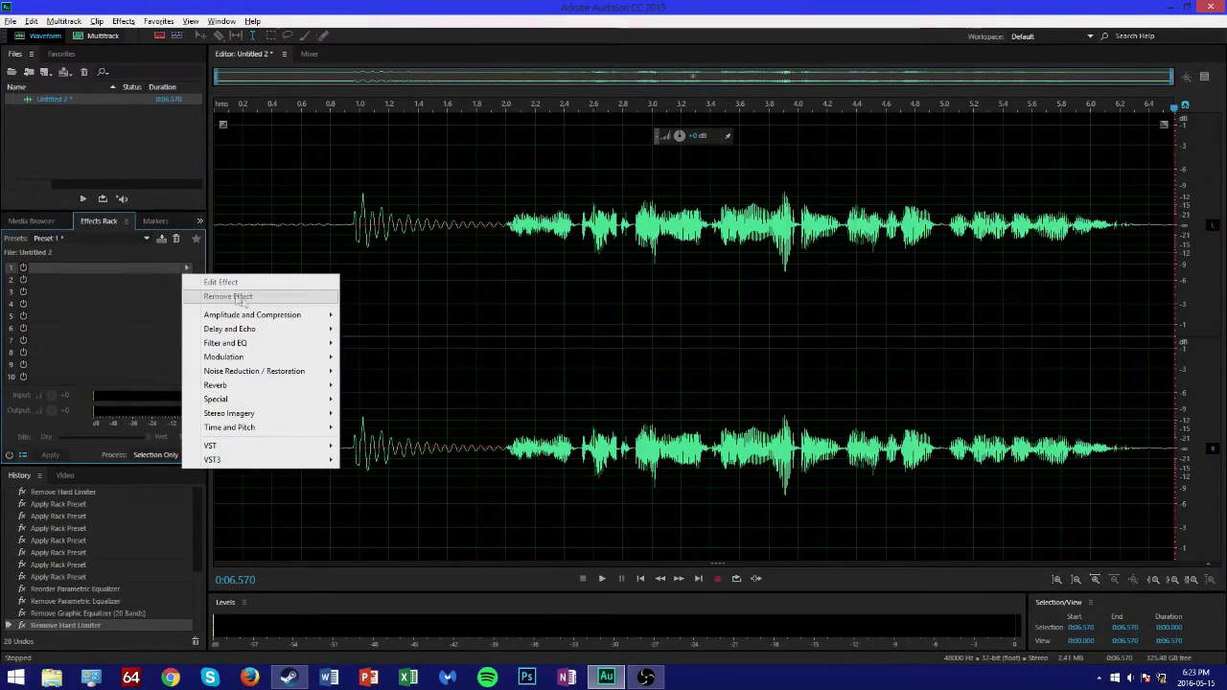
{"action": "left_click", "coordinate": [96, 238]}
{"action": "left_click", "coordinate": [189, 78]}
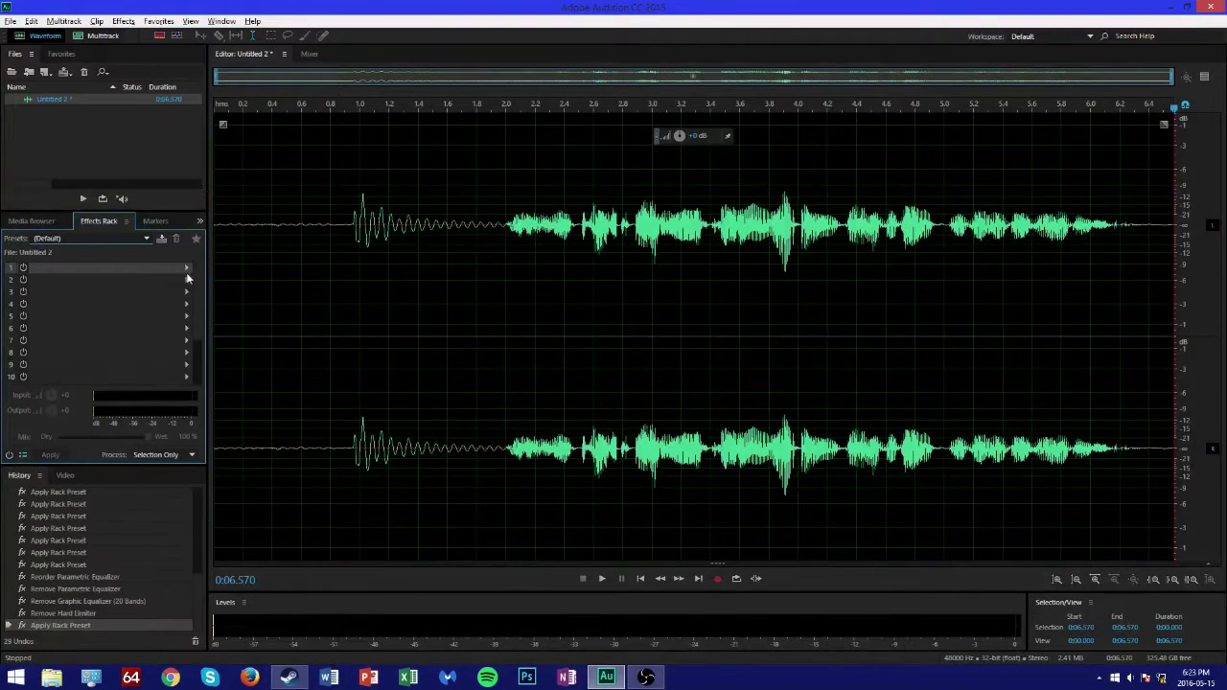
{"action": "left_click", "coordinate": [188, 268]}
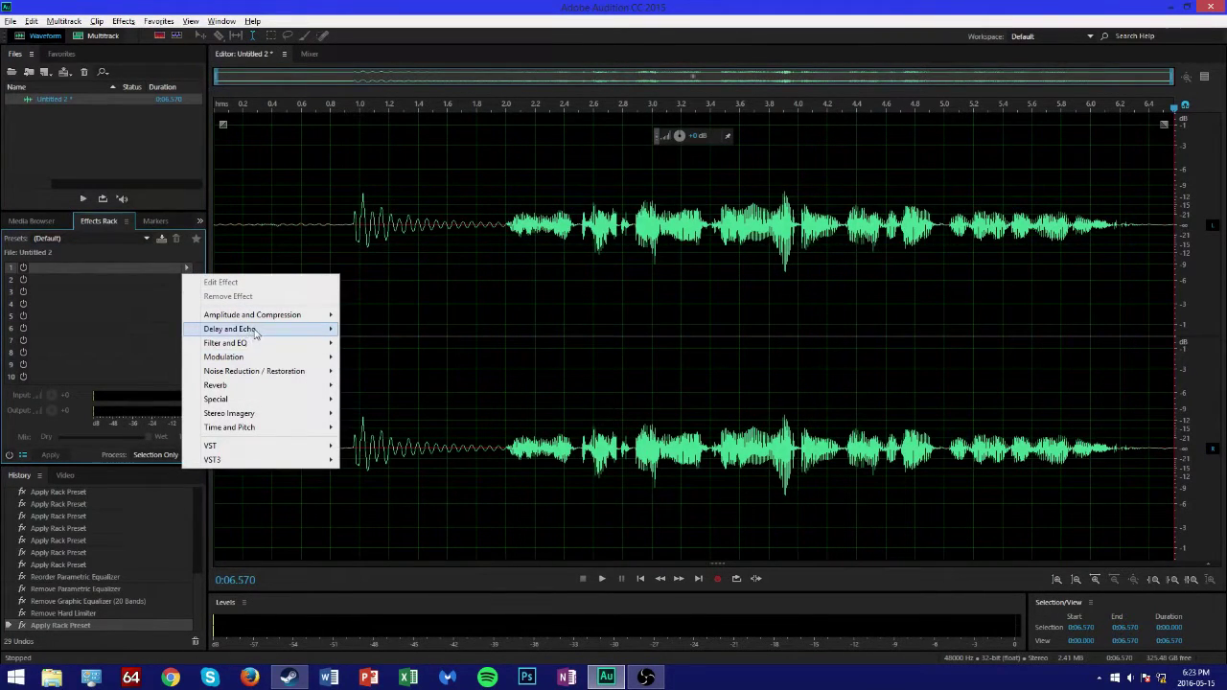
{"action": "mouse_move", "coordinate": [256, 345]}
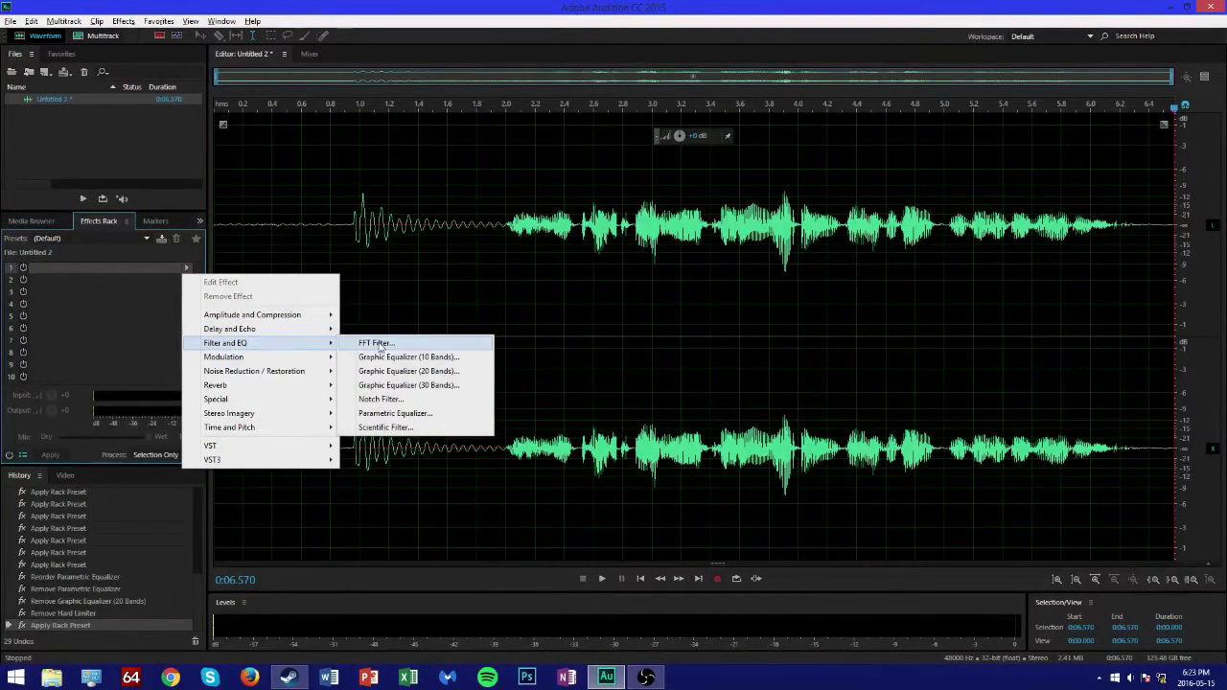
{"action": "left_click", "coordinate": [391, 412]}
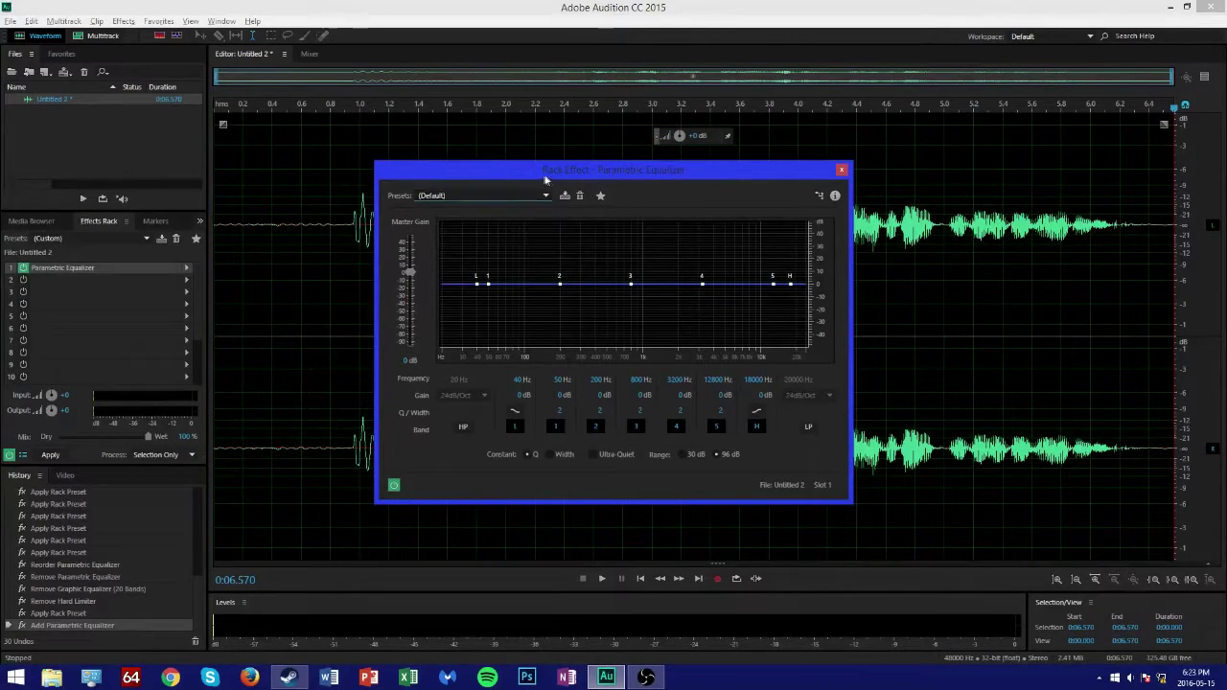
- Set the low shelf band to +8 dB at 120 Hz
{"action": "left_click_drag", "start_coordinate": [562, 176], "coordinate": [558, 164]}
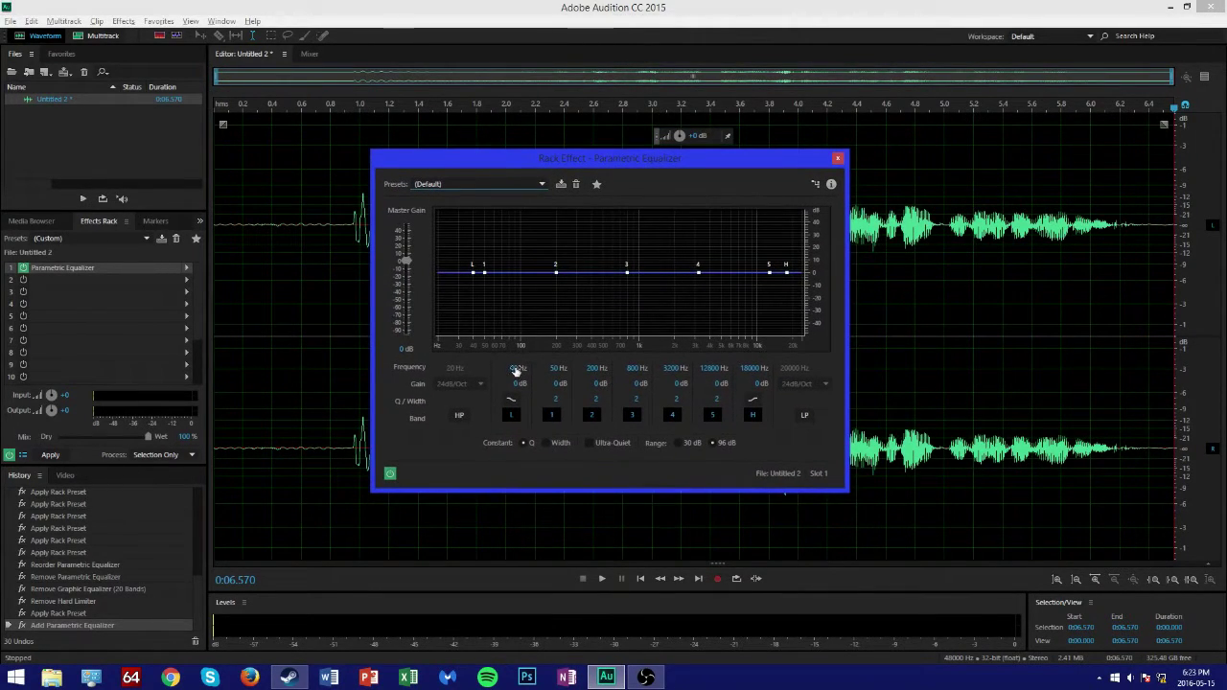
{"action": "left_click", "coordinate": [521, 385]}
{"action": "type", "text": "8"}
{"action": "key", "text": "Return"}
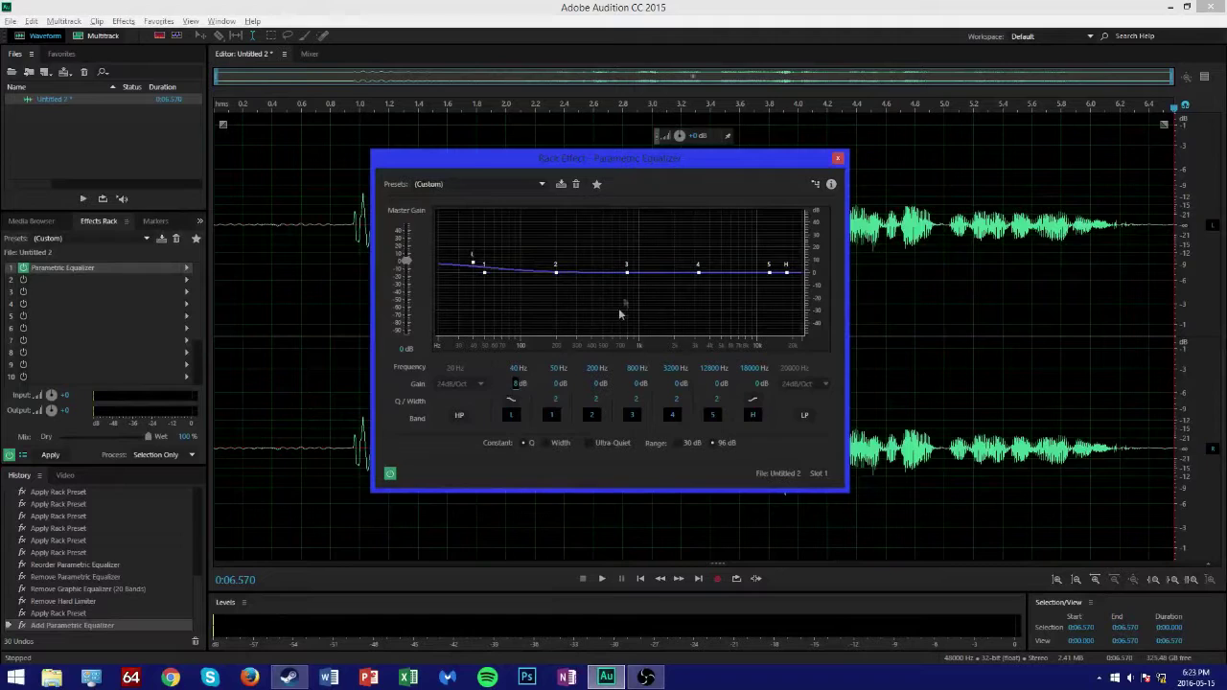
{"action": "left_click", "coordinate": [515, 368]}
{"action": "type", "text": "120"}
{"action": "key", "text": "Return"}
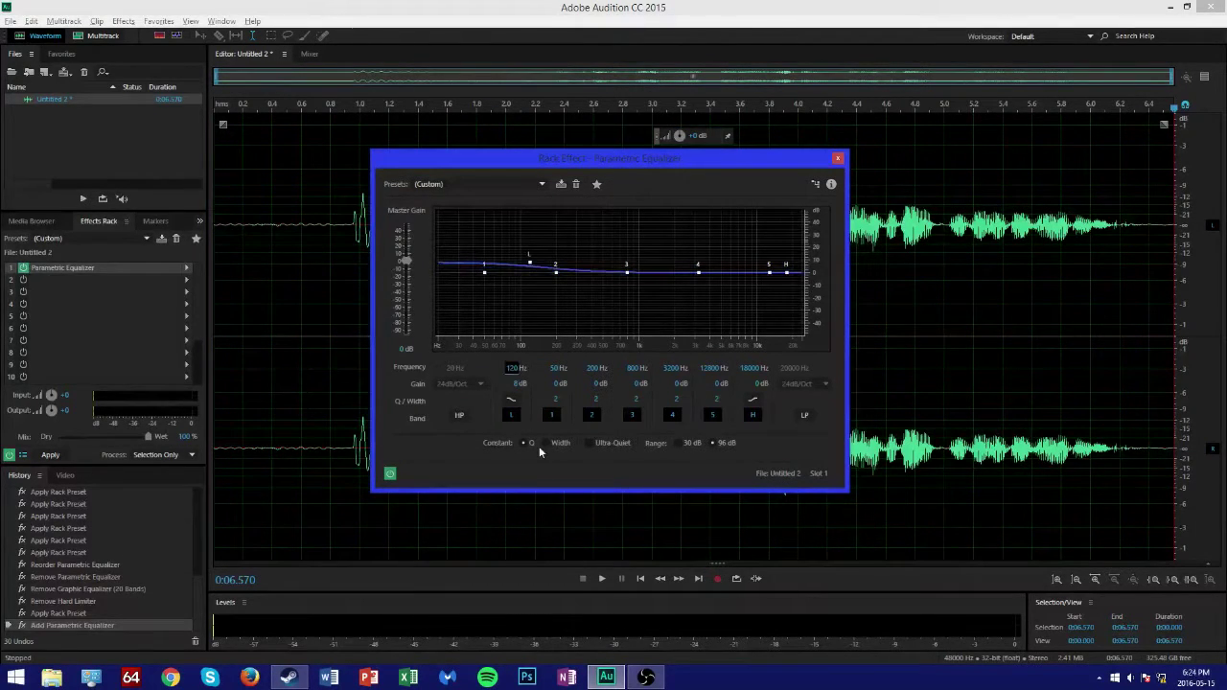
- Cut band 3 by −4 dB and set the high shelf to +6 dB at 6000 Hz
{"action": "left_click", "coordinate": [635, 383]}
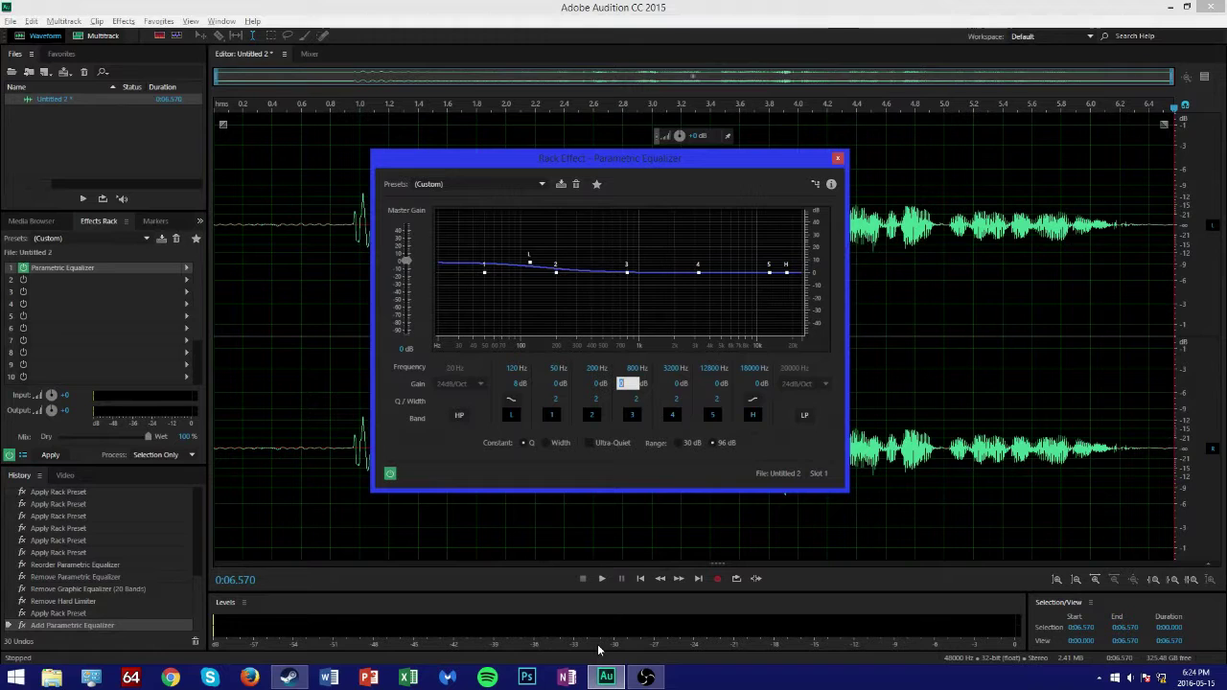
{"action": "type", "text": "-4"}
{"action": "key", "text": "Return"}
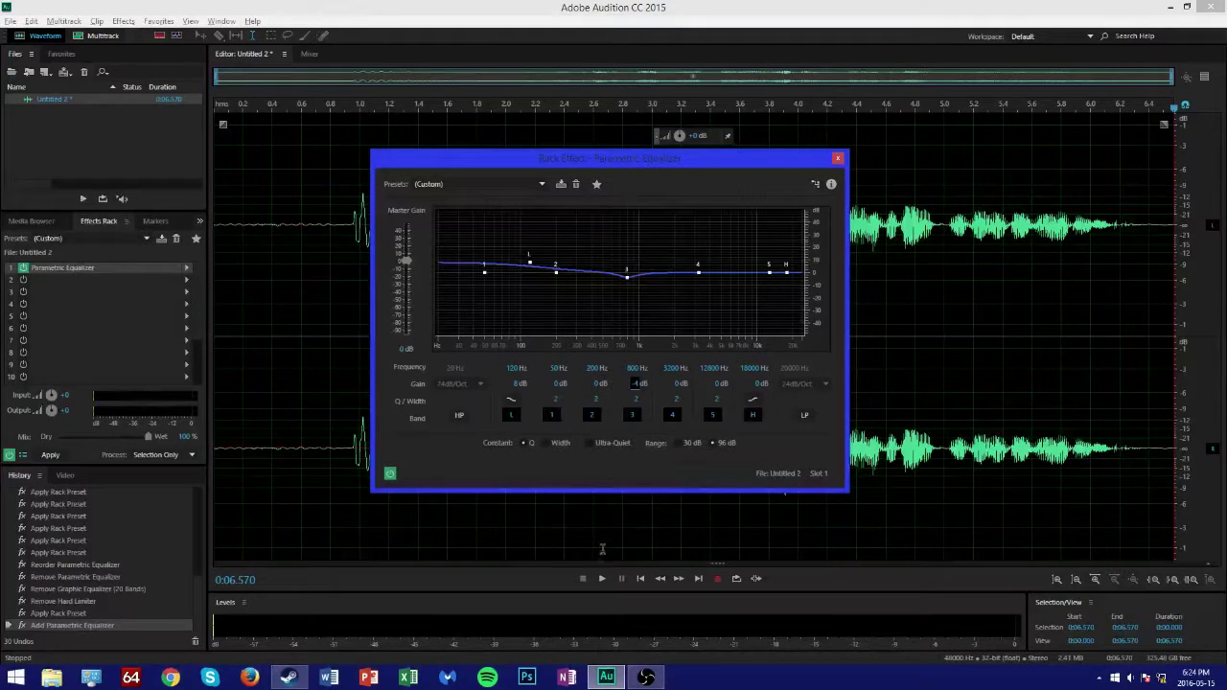
{"action": "left_click", "coordinate": [750, 369]}
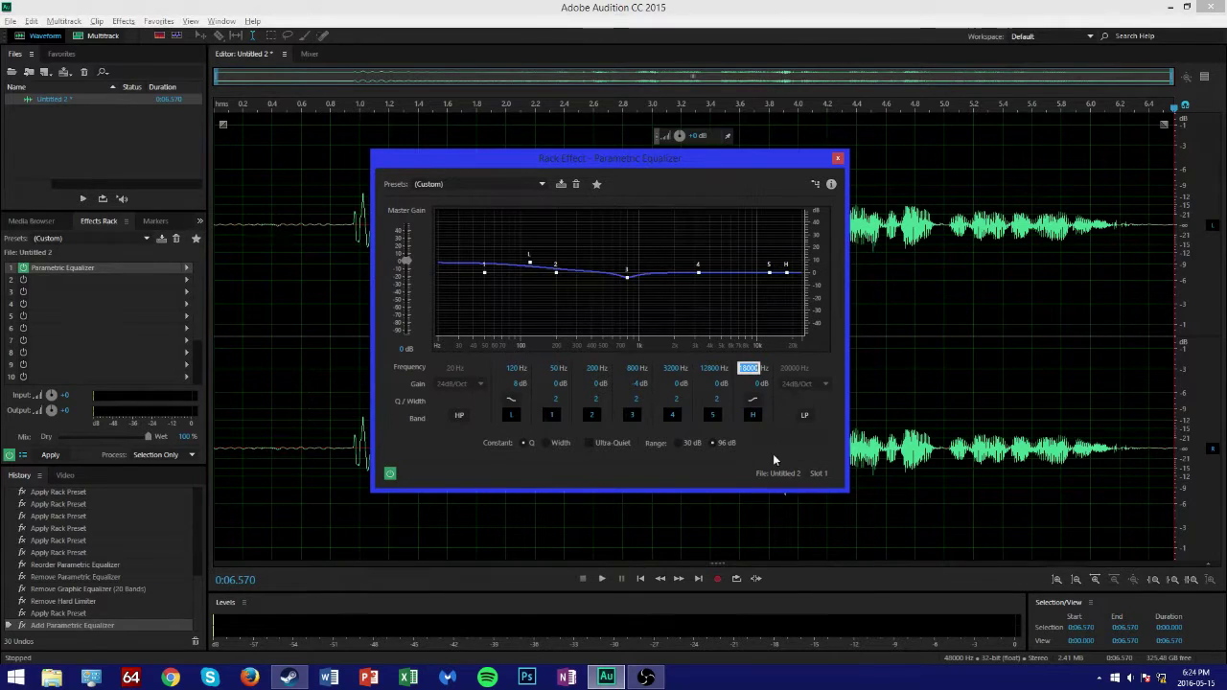
{"action": "type", "text": "600"}
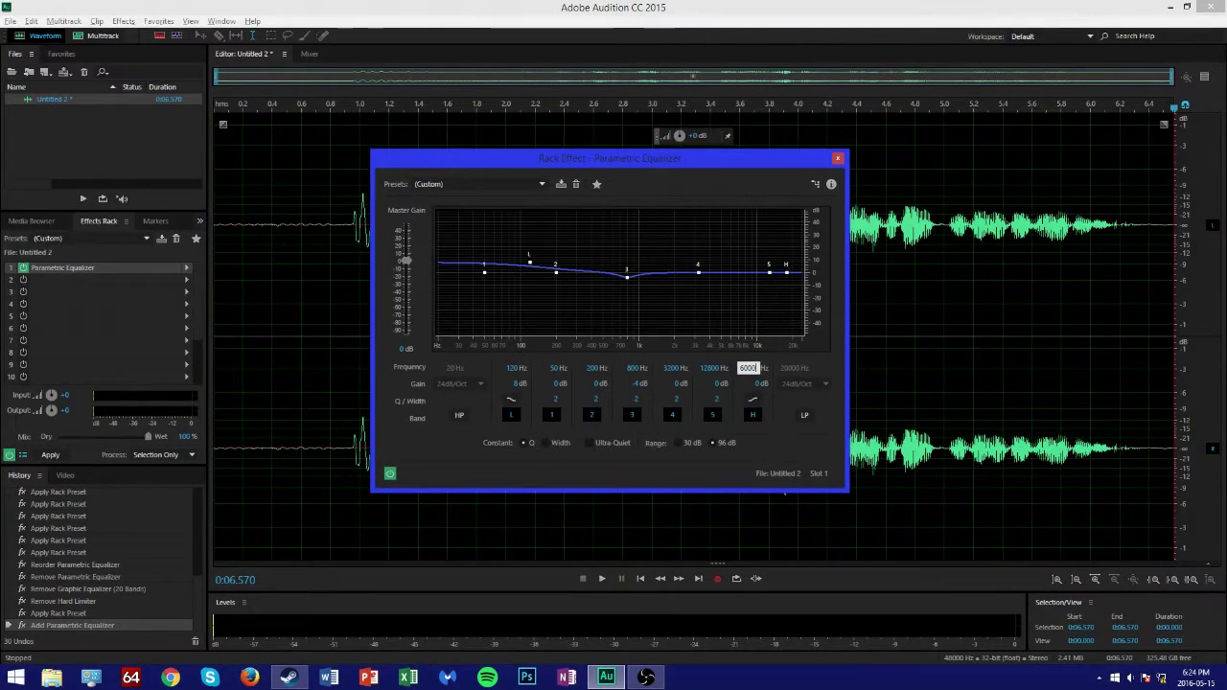
{"action": "key", "text": "Return"}
{"action": "left_click", "coordinate": [758, 383]}
{"action": "type", "text": "6"}
{"action": "key", "text": "Return"}
{"action": "left_click", "coordinate": [838, 159]}
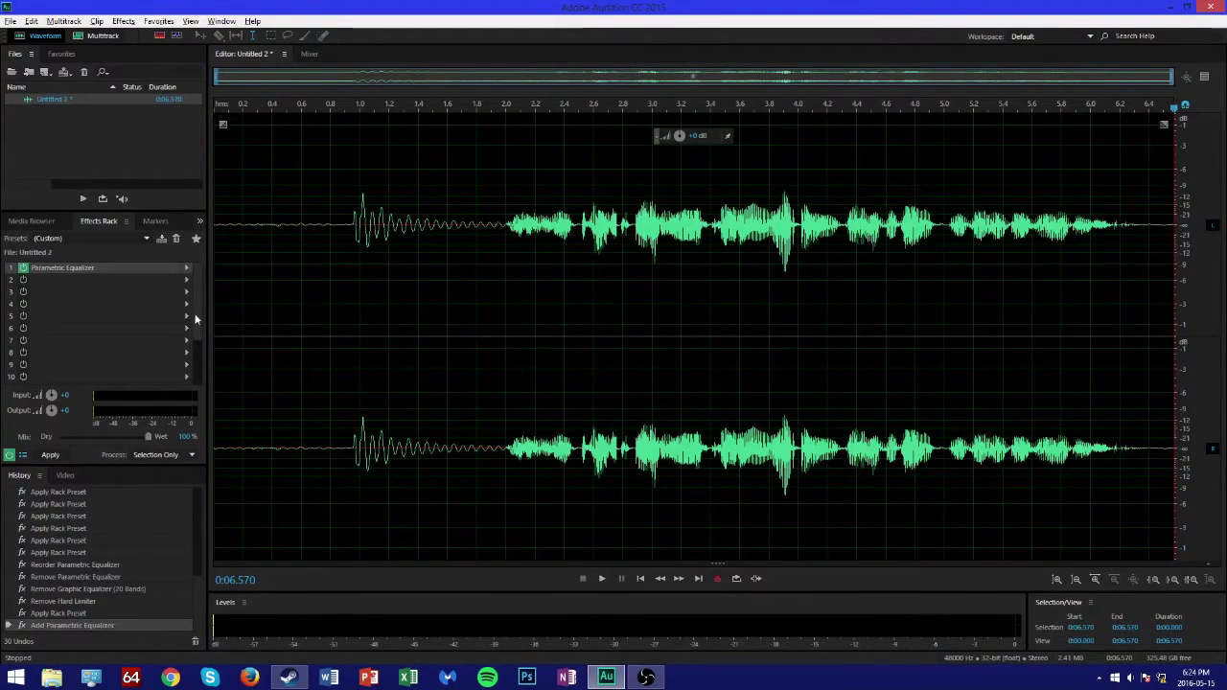
- Add a 20-band Graphic Equalizer to slot 2 and set the 2.8k band to 2 dB
{"action": "left_click", "coordinate": [188, 280]}
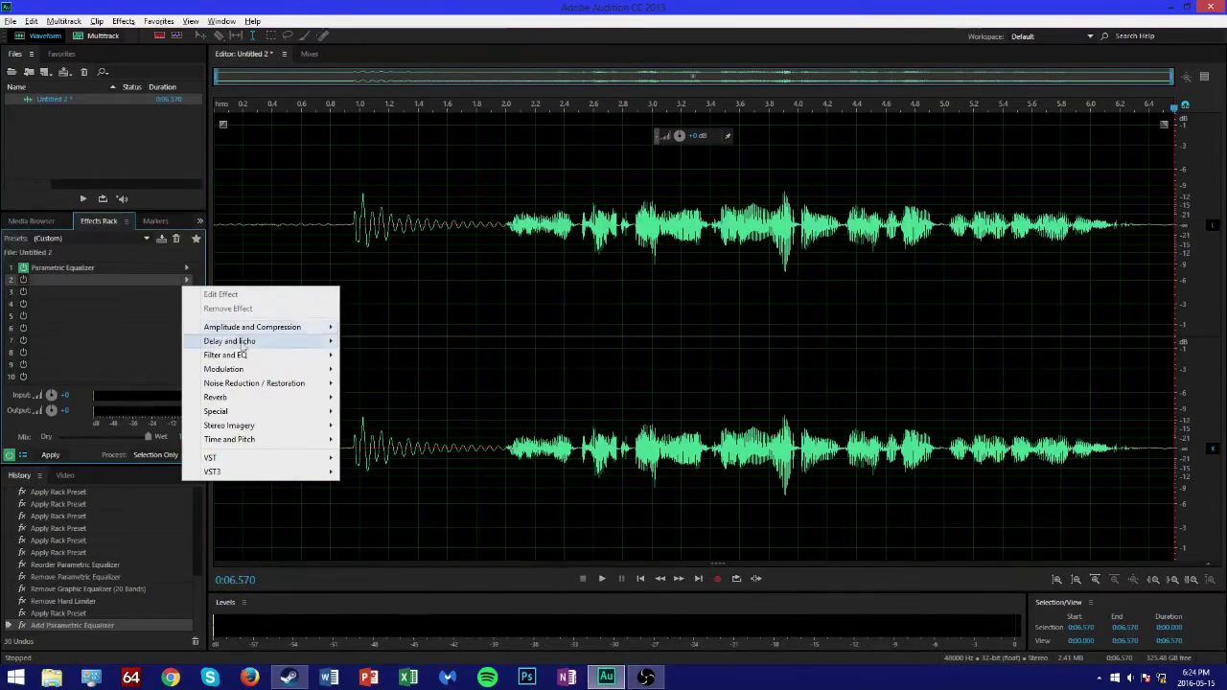
{"action": "mouse_move", "coordinate": [320, 357]}
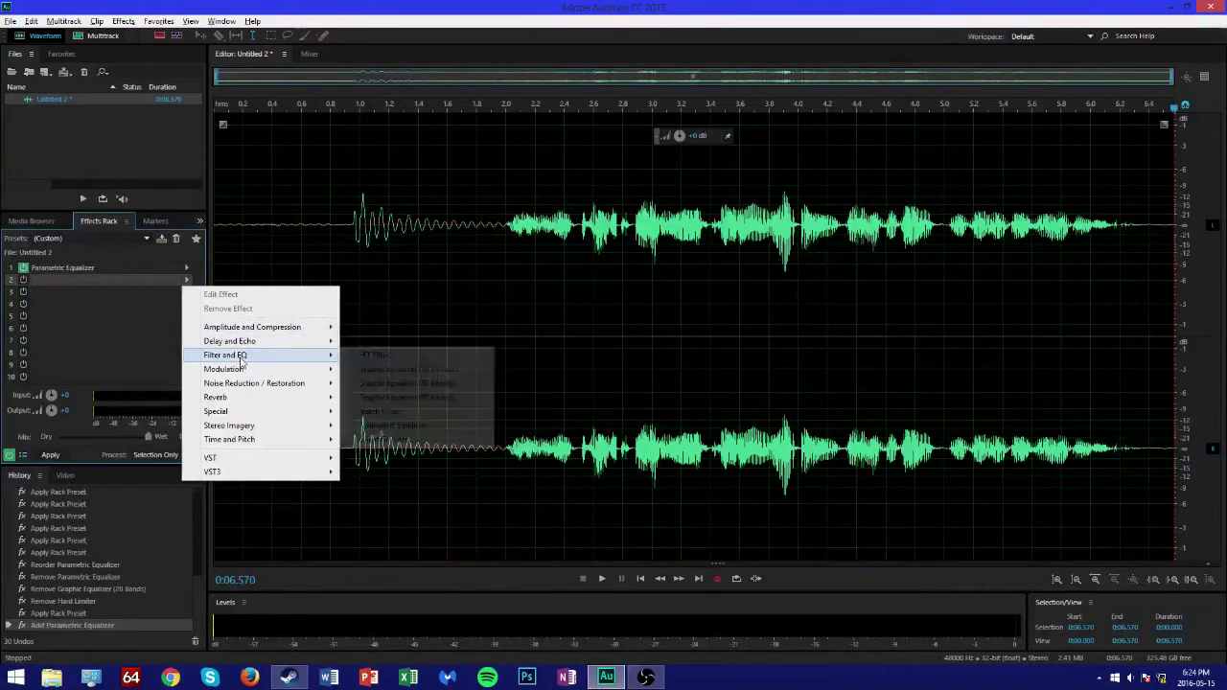
{"action": "left_click", "coordinate": [402, 384]}
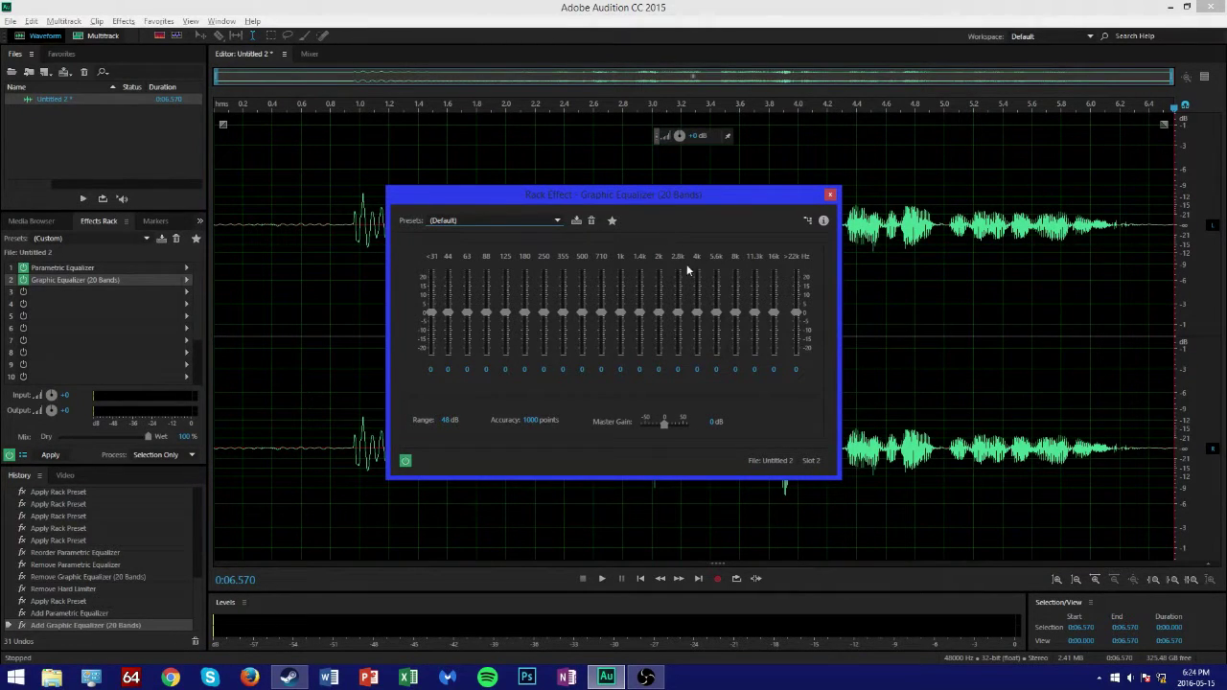
{"action": "left_click", "coordinate": [678, 369]}
{"action": "type", "text": "2"}
{"action": "key", "text": "Return"}
- Set the 4k, 5.6k and 8k bands to 4, 5 and 4 dB
{"action": "left_click", "coordinate": [697, 369]}
{"action": "type", "text": "4"}
{"action": "key", "text": "Return"}
{"action": "key", "text": "Tab"}
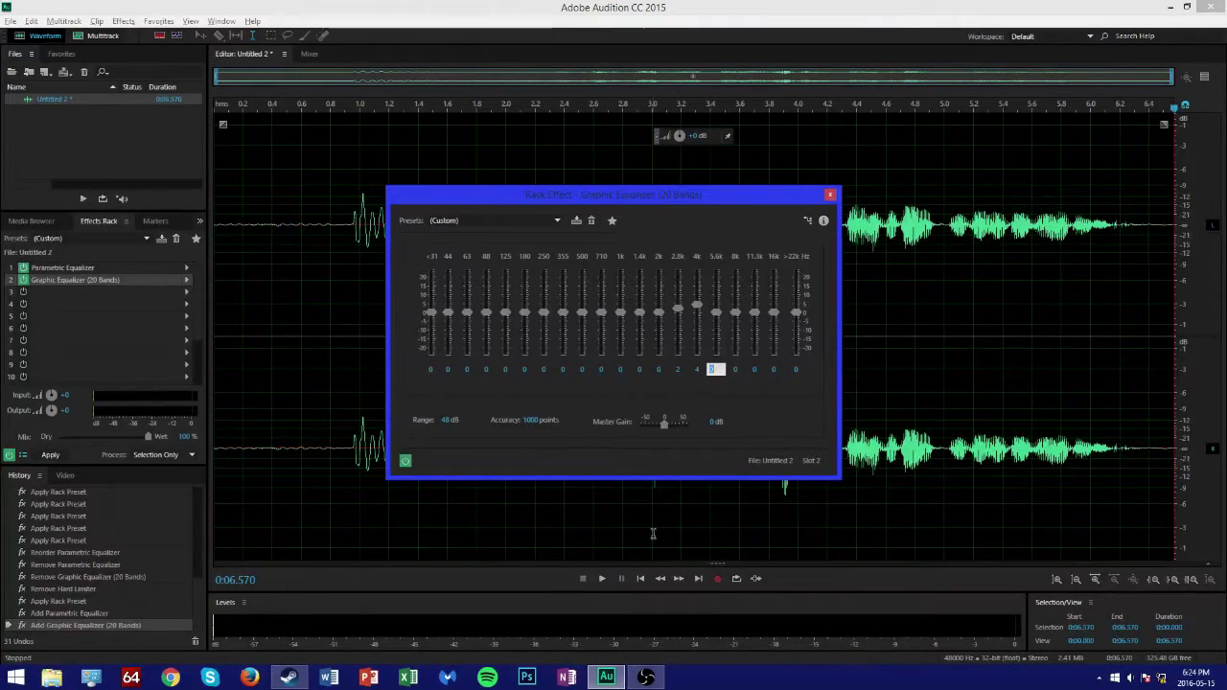
{"action": "type", "text": "5"}
{"action": "key", "text": "Return"}
{"action": "key", "text": "Tab"}
{"action": "type", "text": "4"}
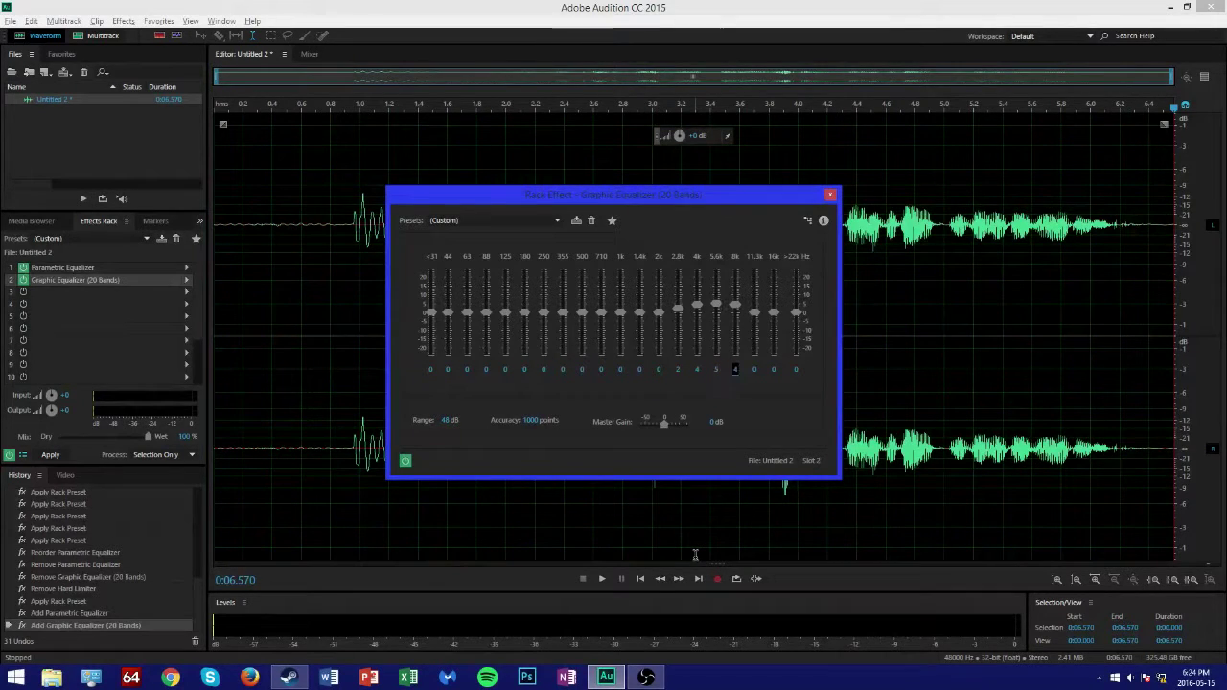
- Set the 11.3k, 16k and >22k bands to 3, 1 and -1 dB, then close the equalizer
{"action": "left_click", "coordinate": [754, 369]}
{"action": "type", "text": "3"}
{"action": "left_click", "coordinate": [775, 369]}
{"action": "type", "text": "1"}
{"action": "left_click", "coordinate": [794, 369]}
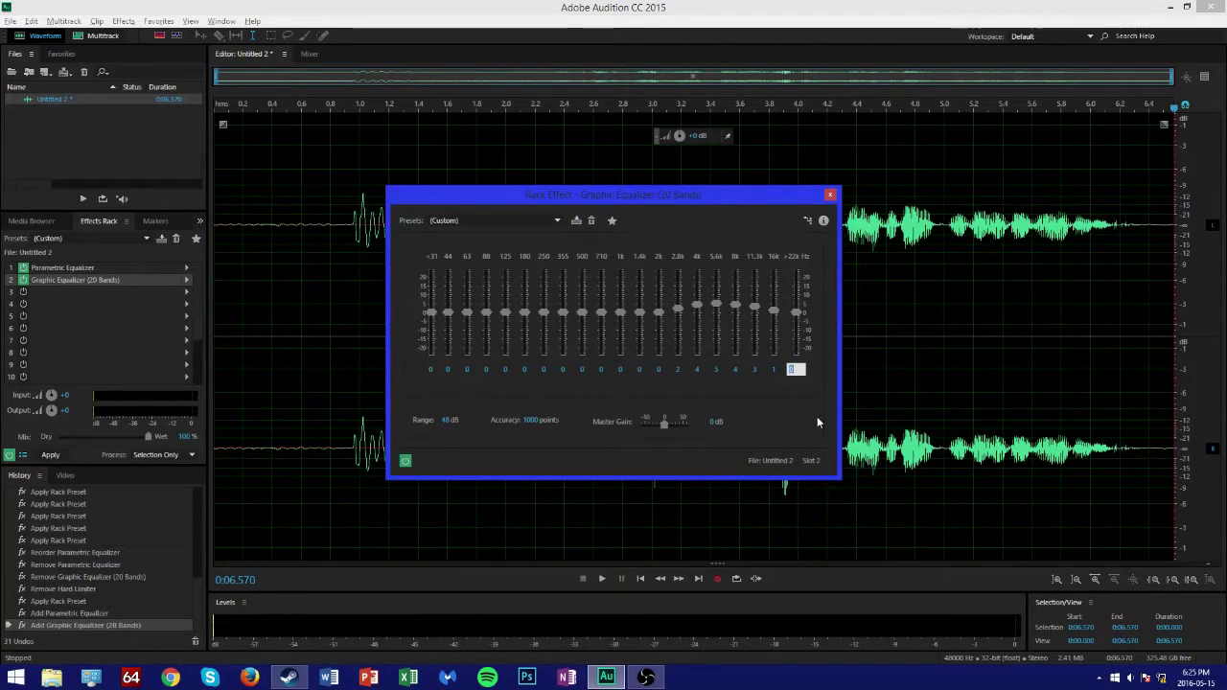
{"action": "type", "text": "-1"}
{"action": "left_click", "coordinate": [831, 196]}
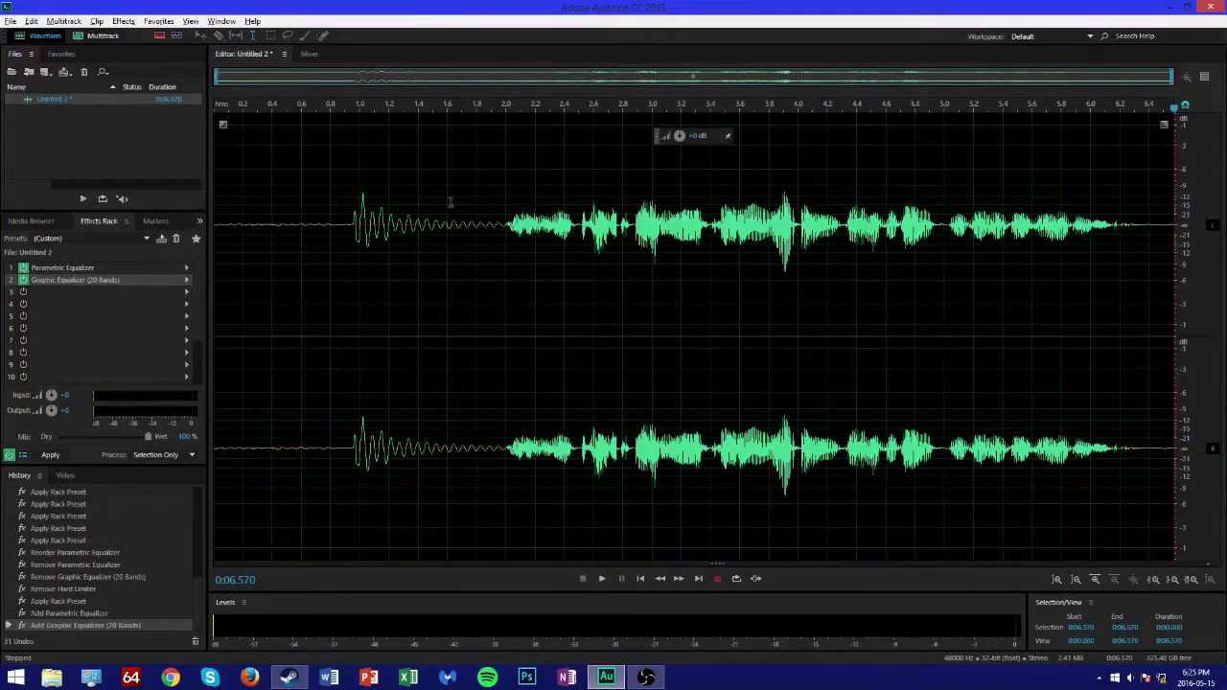
- Put a Hard Limiter in slot 3 with Maximum Amplitude at -2 dB
{"action": "left_click", "coordinate": [195, 291]}
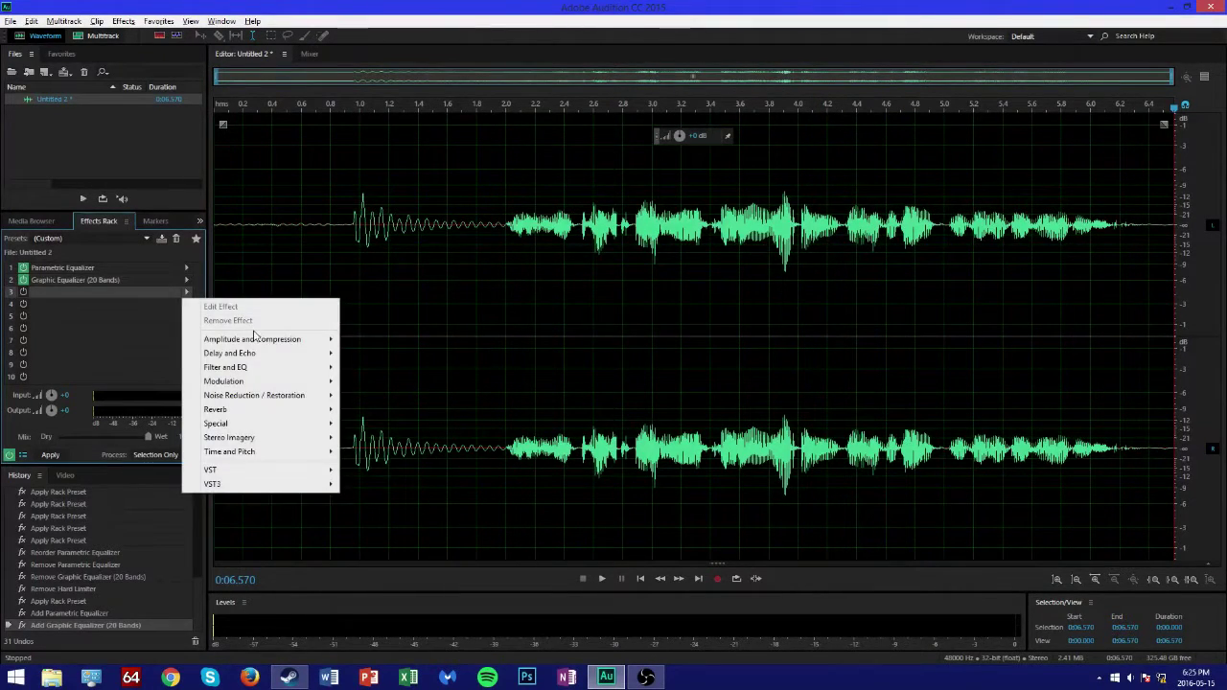
{"action": "mouse_move", "coordinate": [295, 341]}
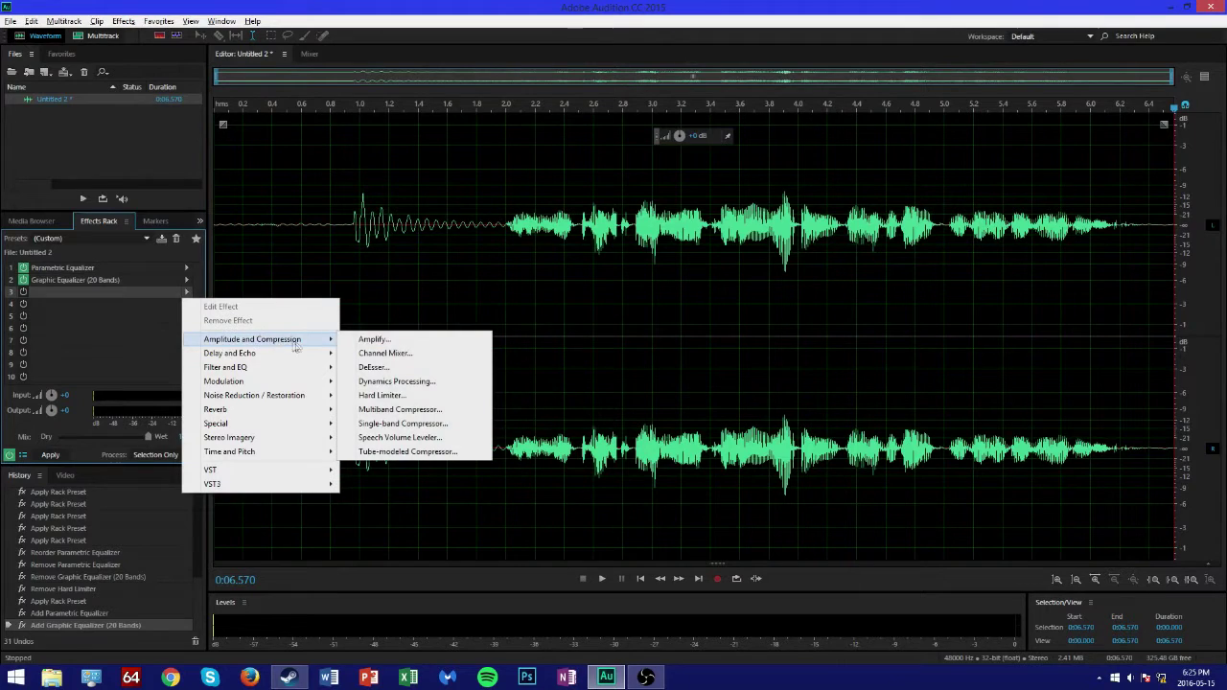
{"action": "left_click", "coordinate": [396, 395]}
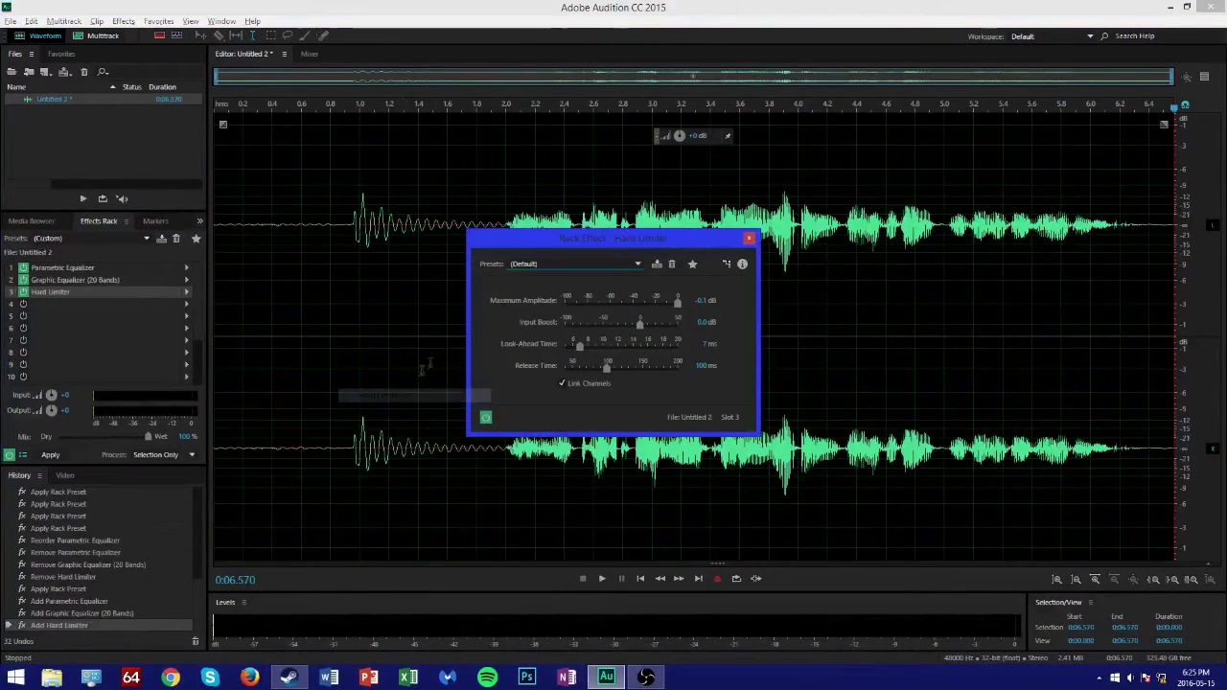
{"action": "left_click", "coordinate": [704, 301]}
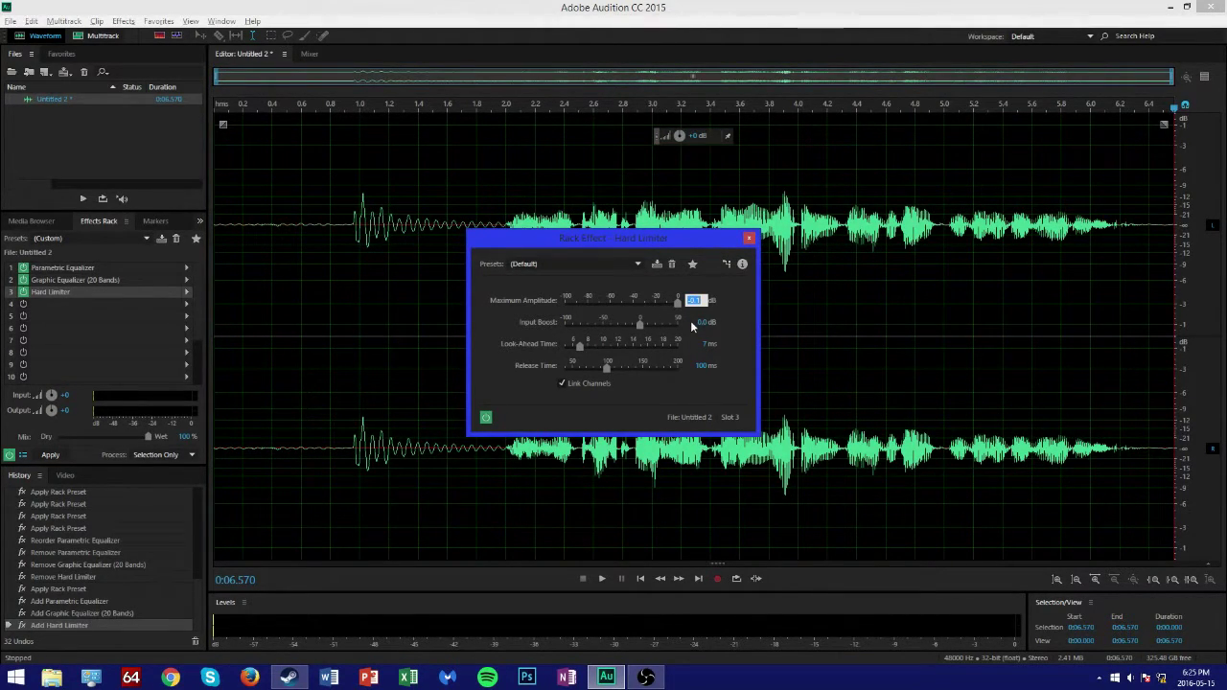
{"action": "type", "text": "-2"}
{"action": "key", "text": "Return"}
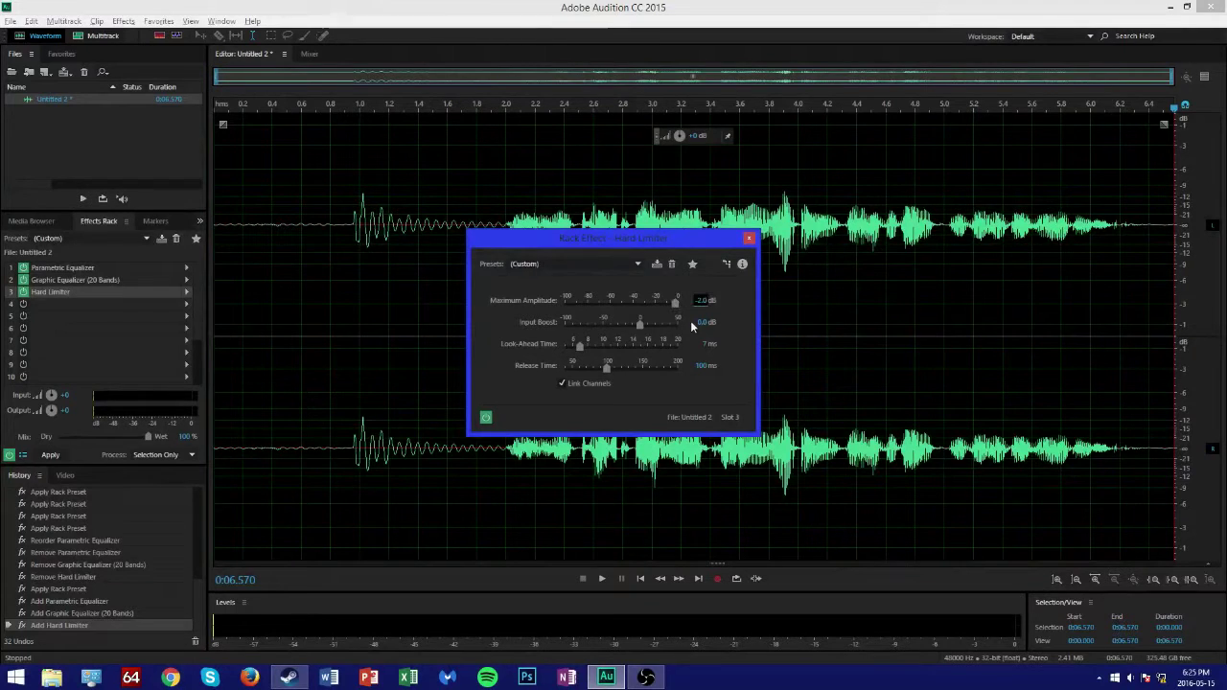
{"action": "left_click", "coordinate": [749, 237]}
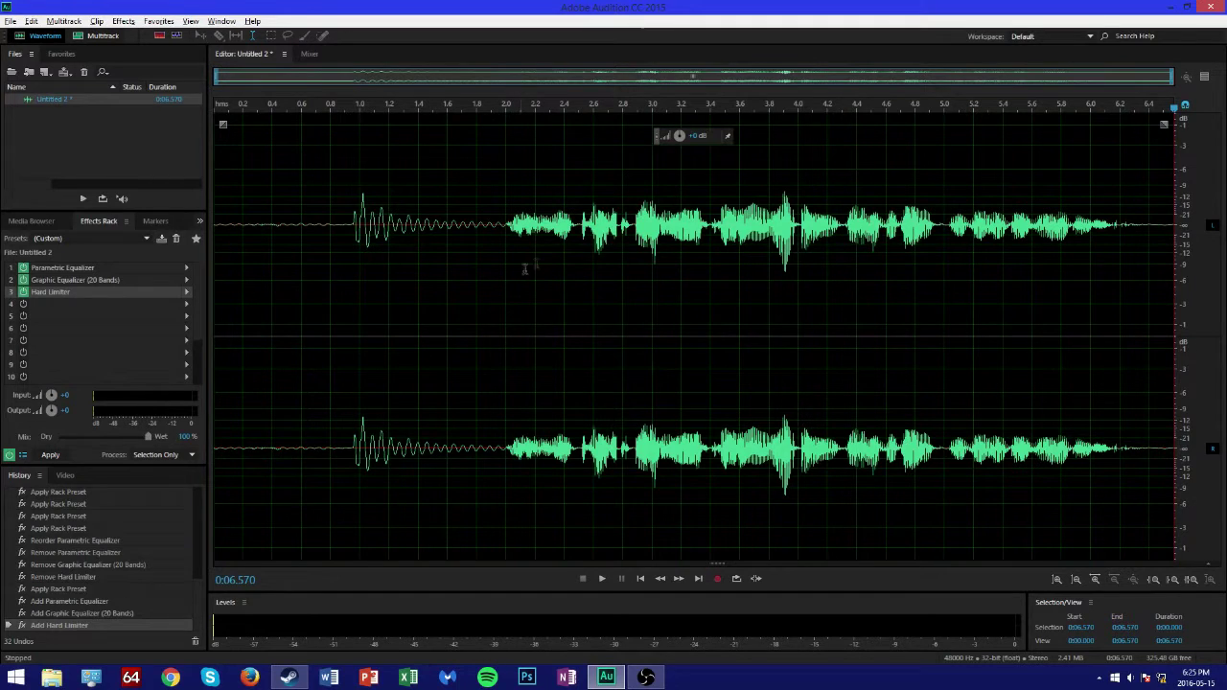
{"action": "left_click", "coordinate": [488, 110]}
{"action": "key", "text": "space"}
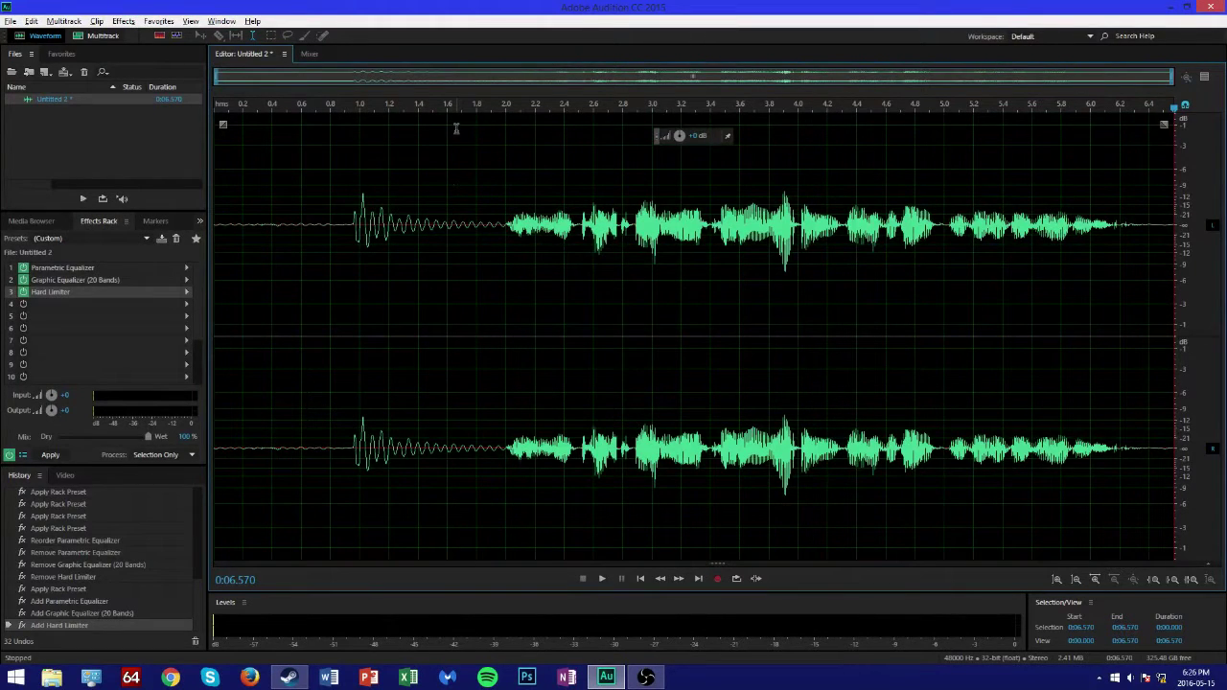
{"action": "left_click", "coordinate": [498, 108]}
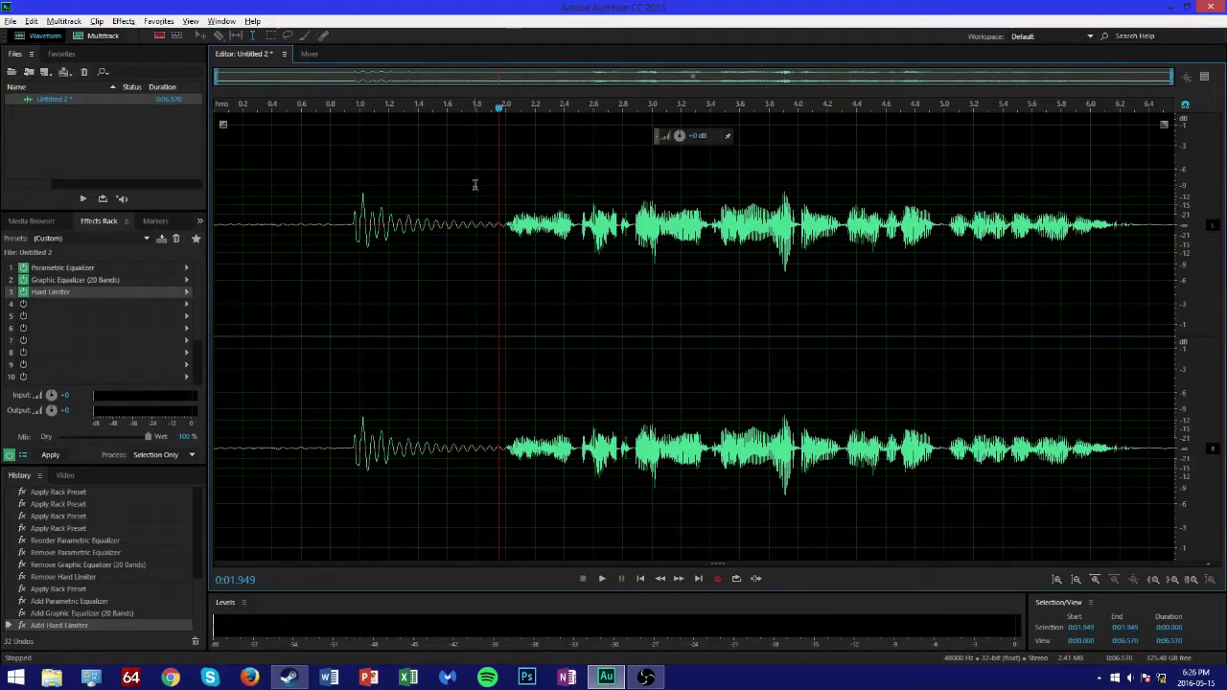
{"action": "key", "text": "space"}
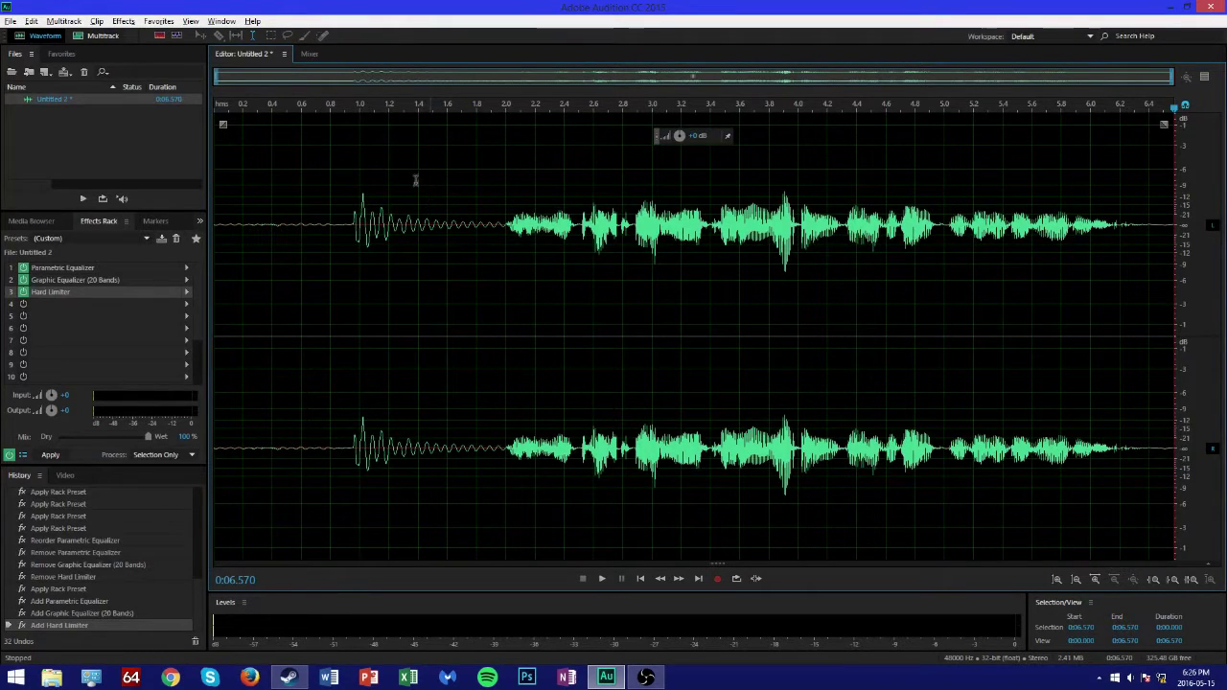
- Save the three-effect rack as the preset 'My Preset'
{"action": "left_click", "coordinate": [162, 239]}
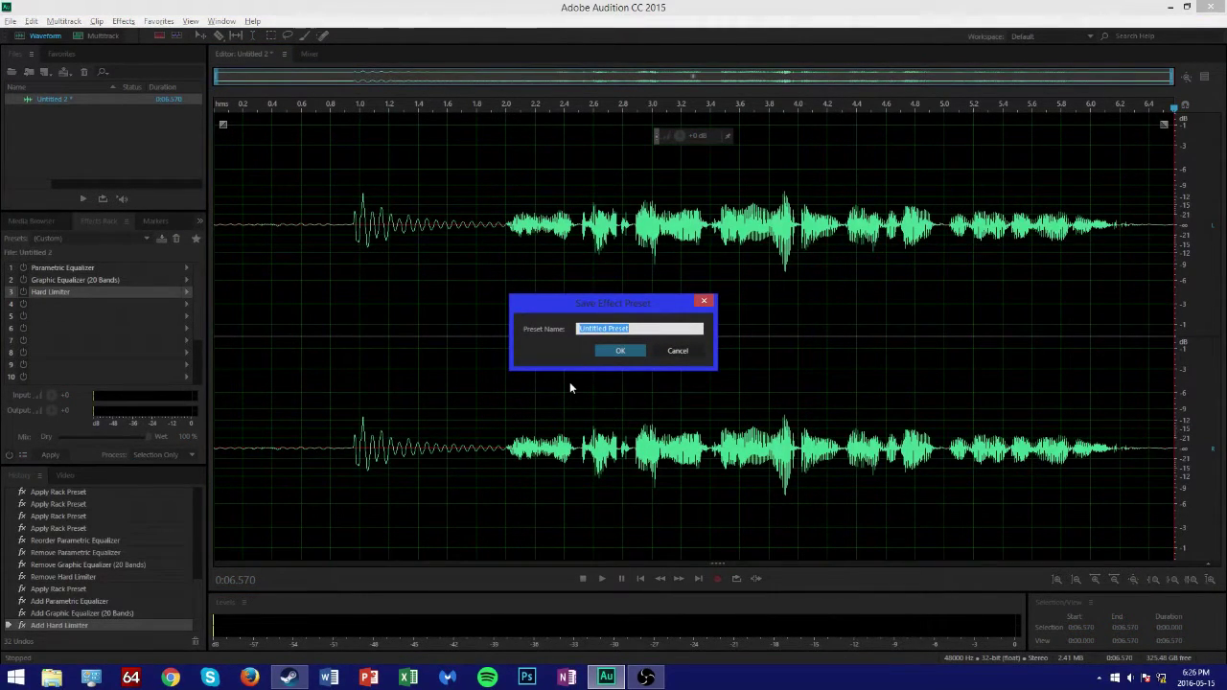
{"action": "type", "text": "Pres"}
{"action": "key", "text": "BackSpace"}
{"action": "key", "text": "BackSpace"}
{"action": "key", "text": "BackSpace"}
{"action": "key", "text": "BackSpace"}
{"action": "type", "text": "My Pre"}
{"action": "key", "text": "Return"}
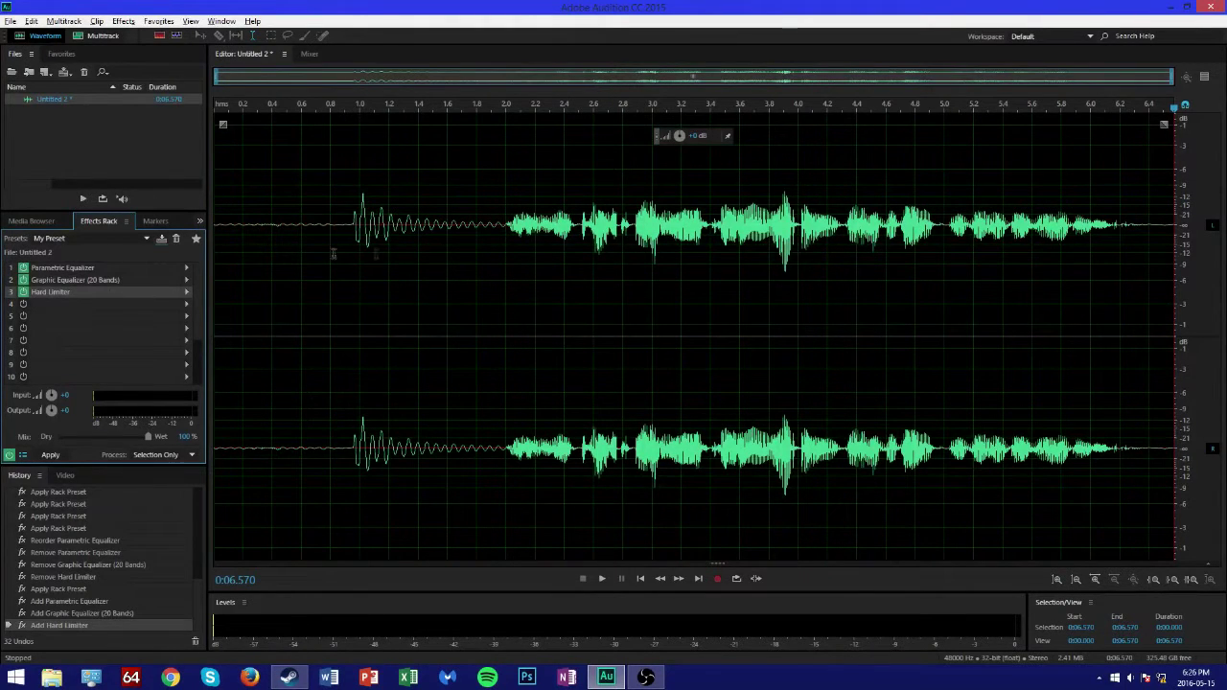
- Load the (Default) rack preset, reload My Preset, and move playback start to about 1.96 s
{"action": "left_click", "coordinate": [89, 236]}
{"action": "left_click", "coordinate": [212, 67]}
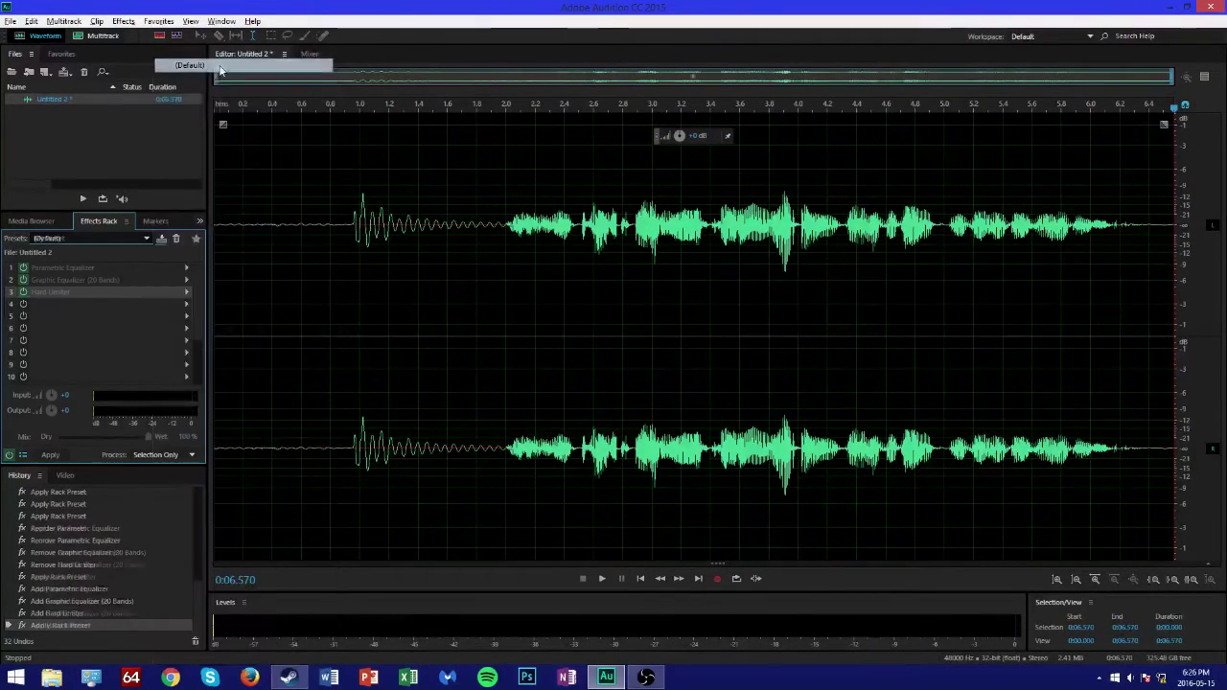
{"action": "left_click", "coordinate": [85, 237]}
{"action": "left_click", "coordinate": [197, 416]}
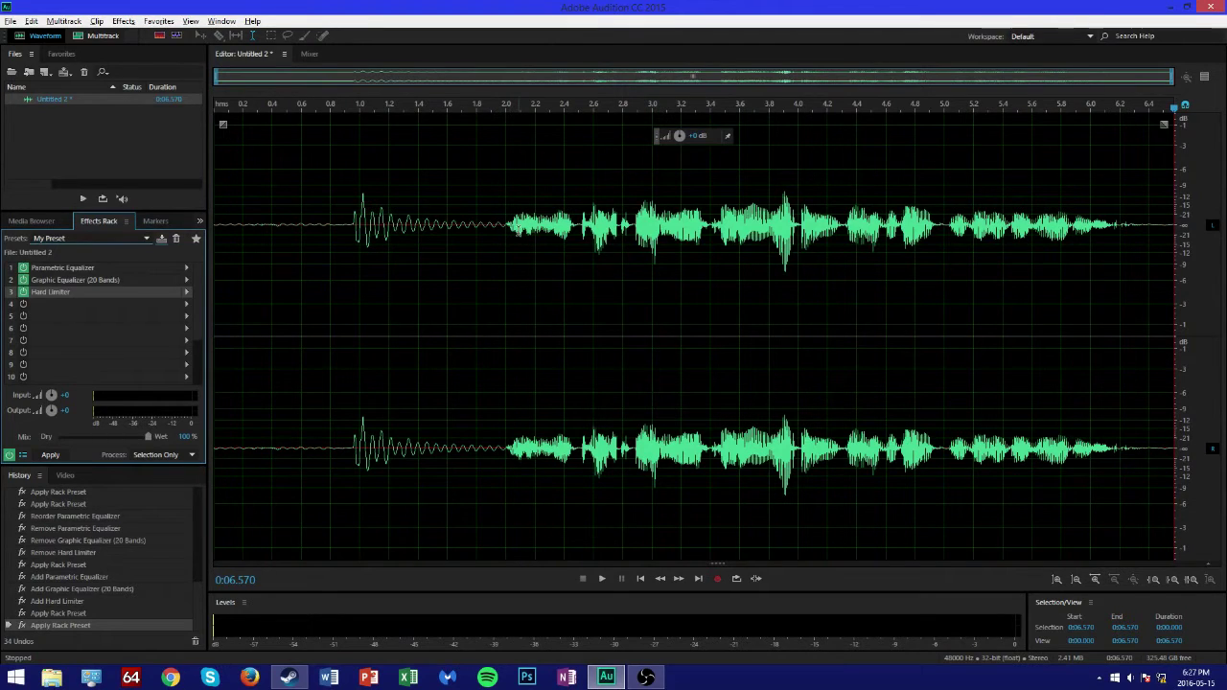
{"action": "left_click", "coordinate": [500, 219]}
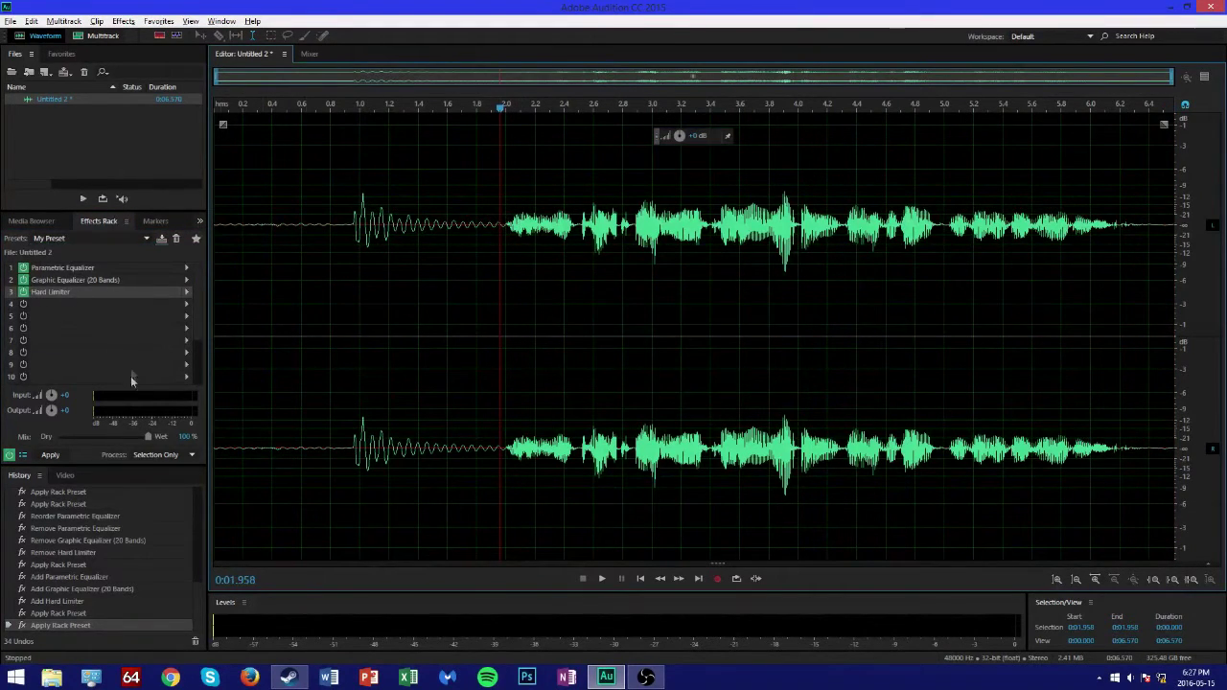